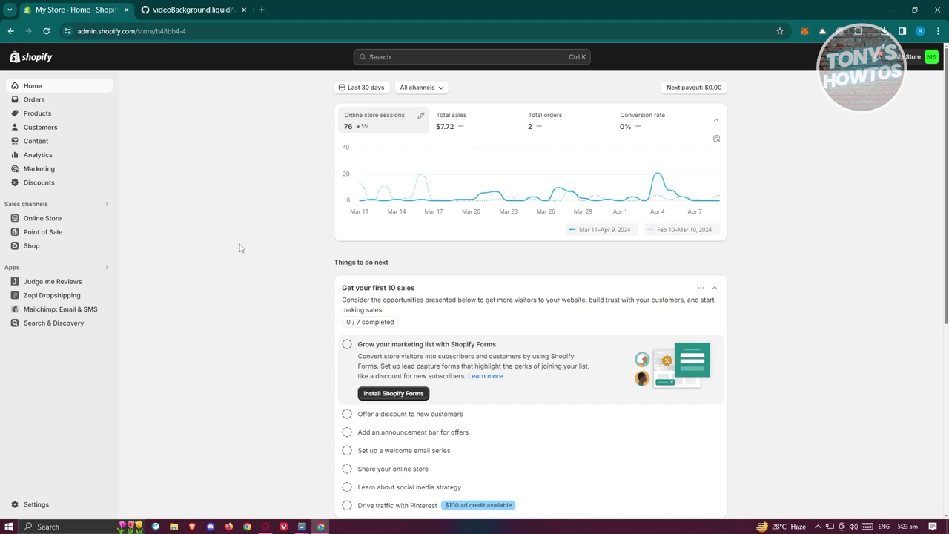
- Open the Online Store themes page from the admin sidebar
{"action": "left_click", "coordinate": [50, 218]}
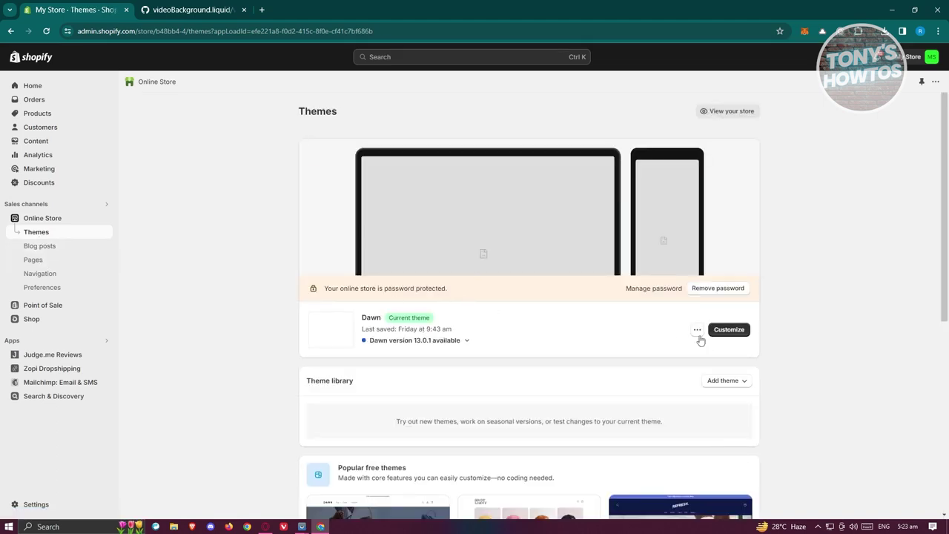
- Open Dawn's code editor, collapse Layout and Templates, and expand the Sections folder
{"action": "left_click", "coordinate": [697, 331]}
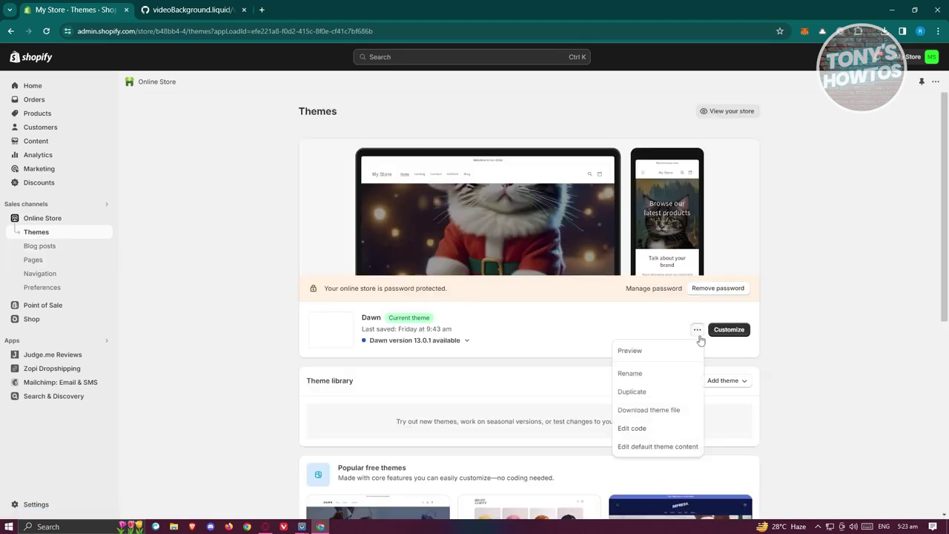
{"action": "left_click", "coordinate": [653, 430]}
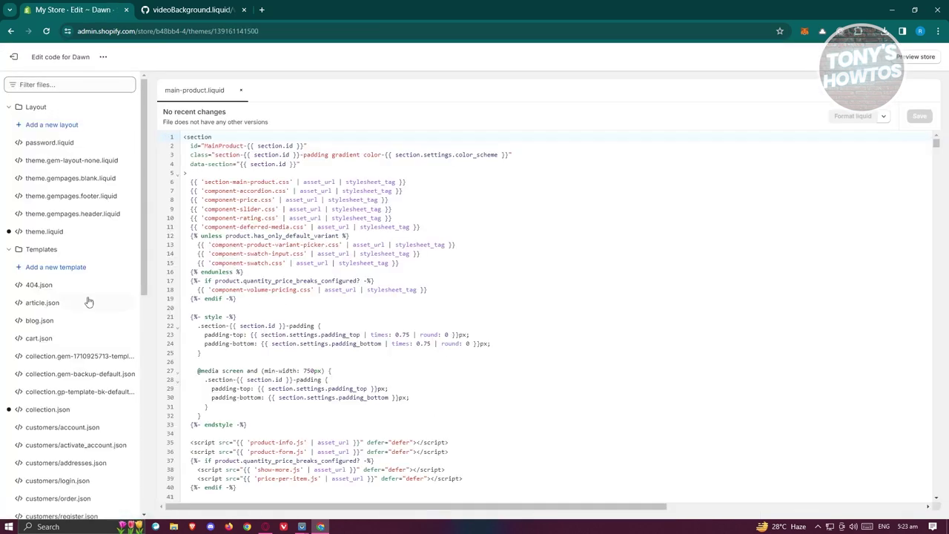
{"action": "left_click", "coordinate": [9, 109]}
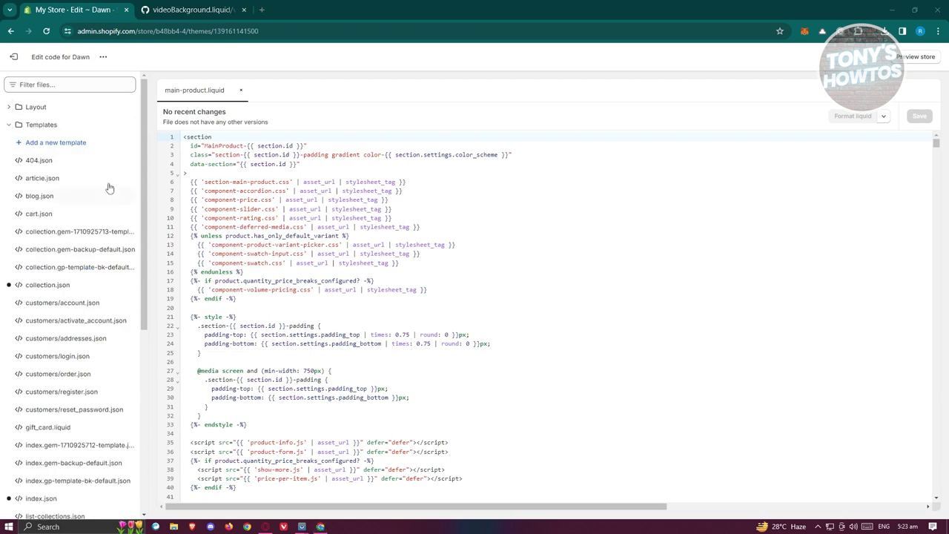
{"action": "left_click", "coordinate": [9, 124]}
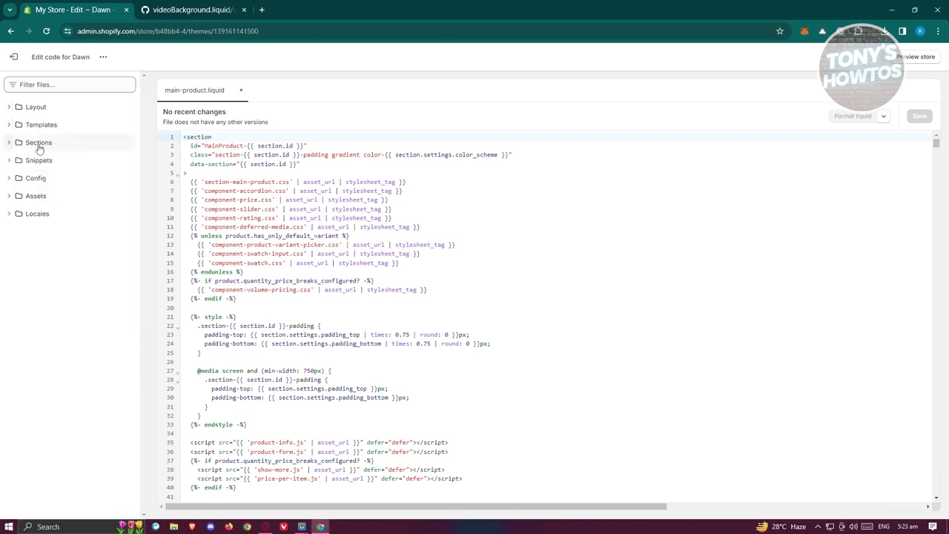
{"action": "left_click", "coordinate": [10, 143]}
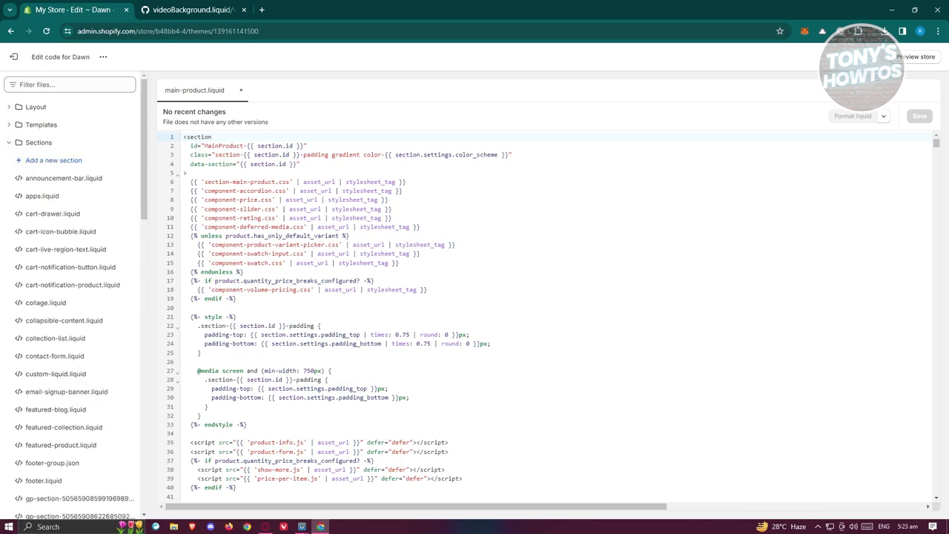
- Create a new Liquid section named VideoBackground, then close the main-product.liquid tab
{"action": "left_click", "coordinate": [59, 163]}
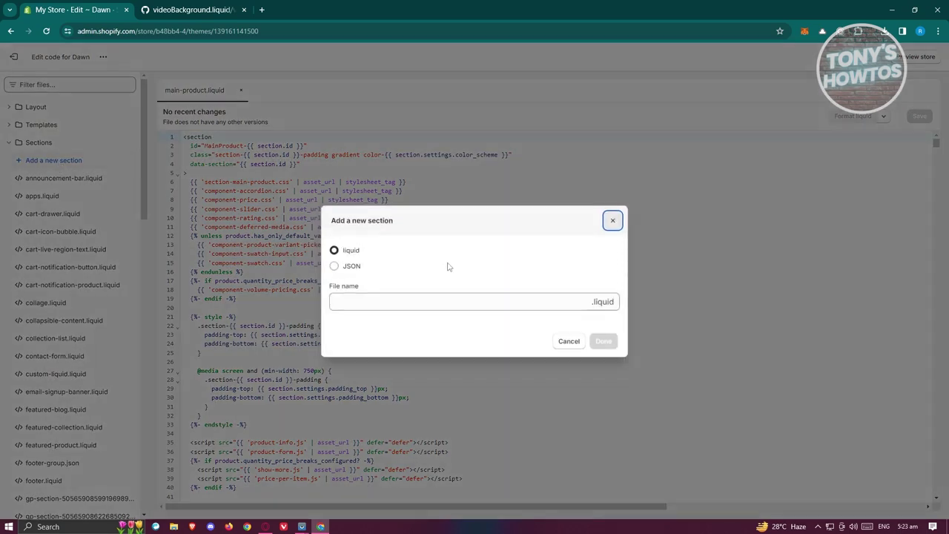
{"action": "left_click", "coordinate": [433, 302]}
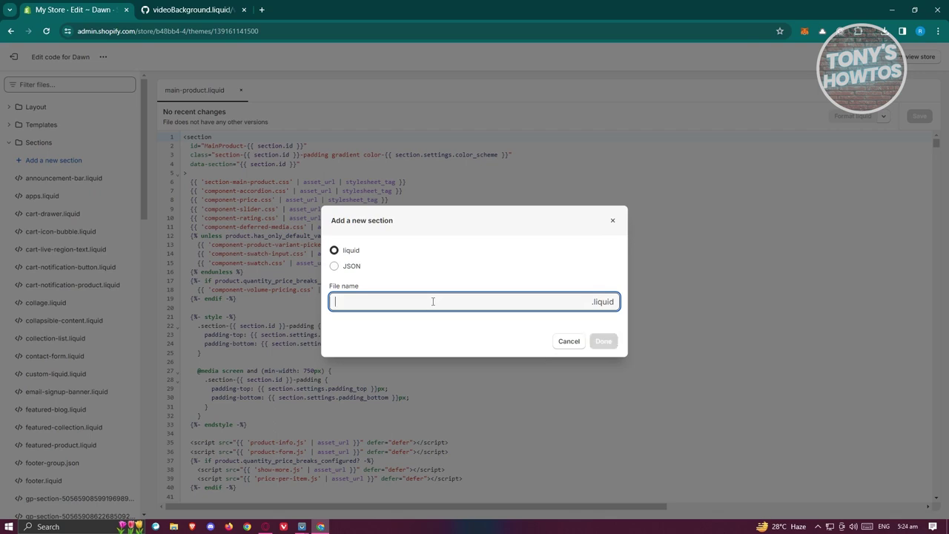
{"action": "type", "text": "VideoBackground"}
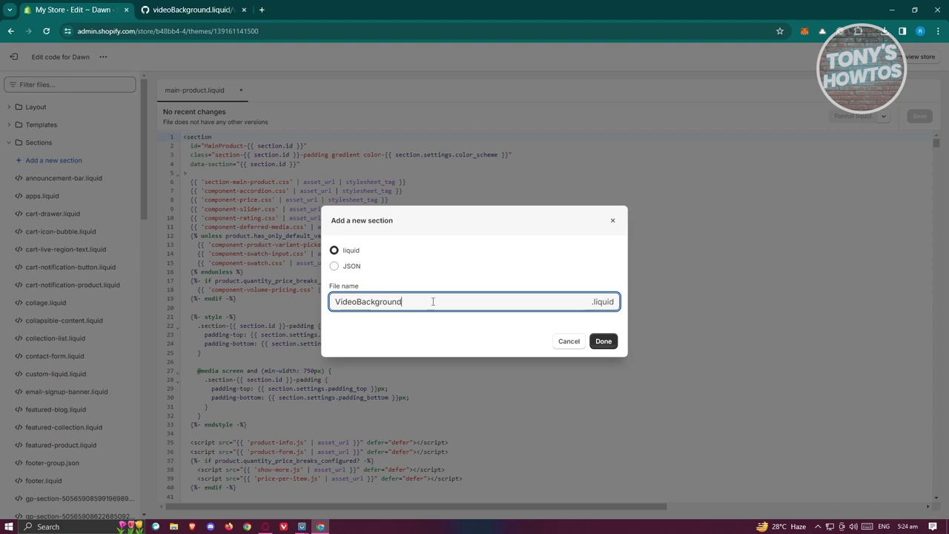
{"action": "left_click", "coordinate": [601, 342]}
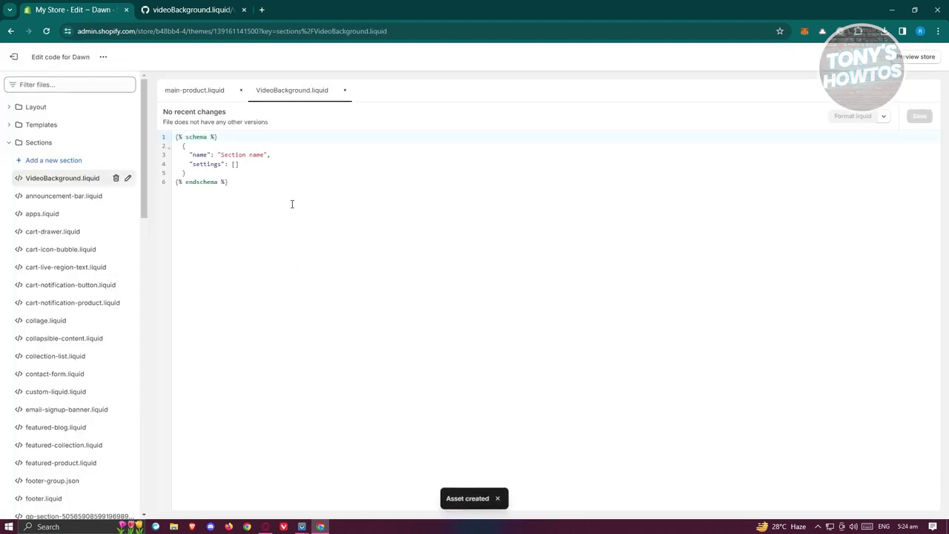
{"action": "left_click", "coordinate": [240, 90]}
- On GitHub, select videoBackground.liquid from line 1 through {% endschema %} at line 442
{"action": "left_click", "coordinate": [199, 6]}
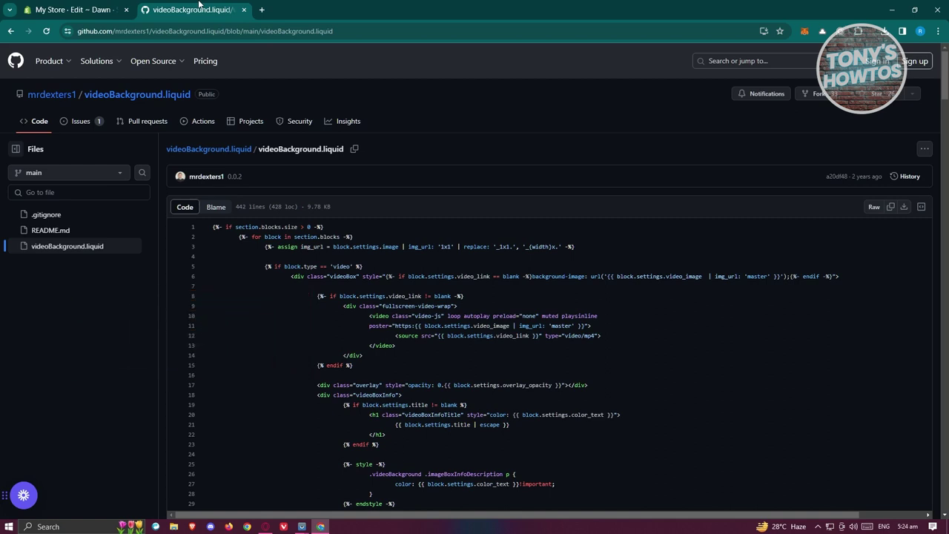
{"action": "left_click_drag", "start_coordinate": [235, 227], "coordinate": [385, 523]}
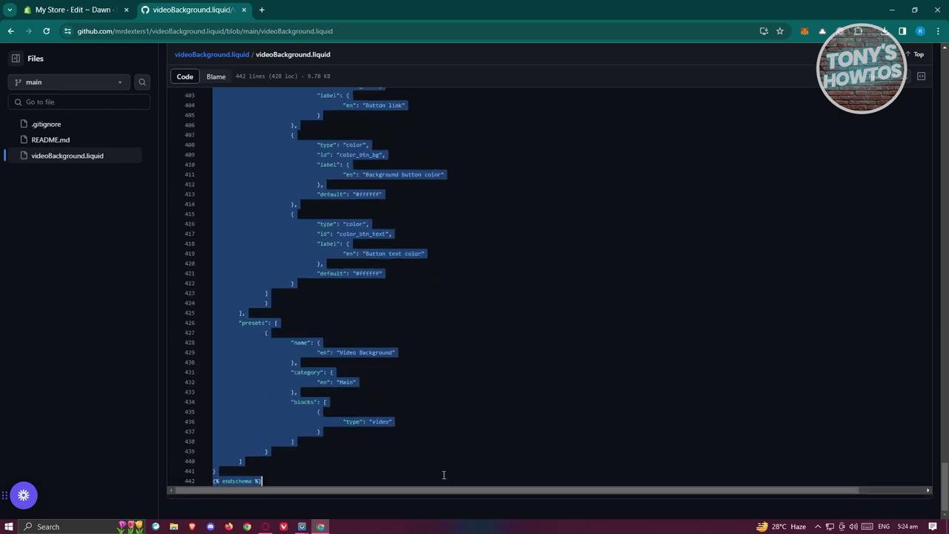
{"action": "right_click", "coordinate": [335, 155]}
- Copy the GitHub code and paste it over VideoBackground.liquid's placeholder schema
{"action": "left_click", "coordinate": [373, 207]}
{"action": "left_click", "coordinate": [82, 10]}
{"action": "left_click", "coordinate": [238, 205]}
{"action": "key", "text": "ctrl+a"}
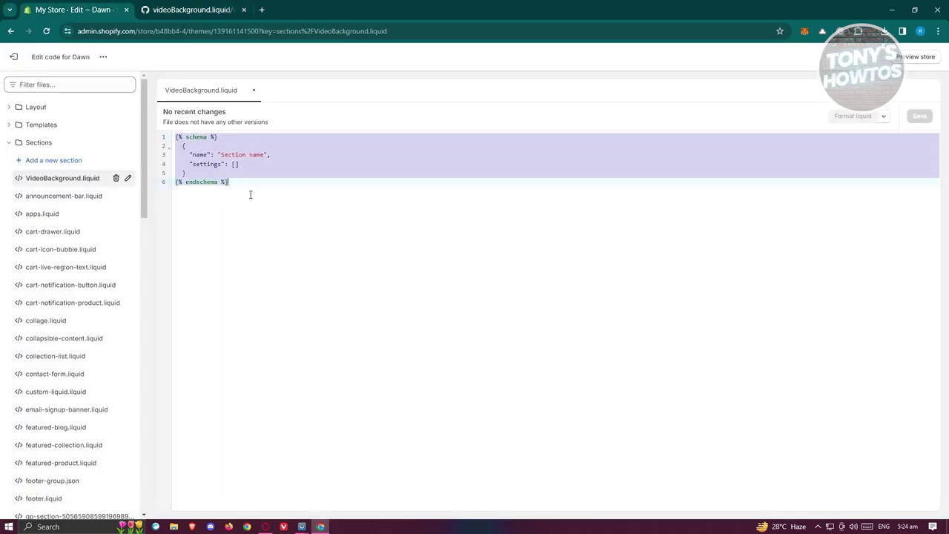
{"action": "key", "text": "BackSpace"}
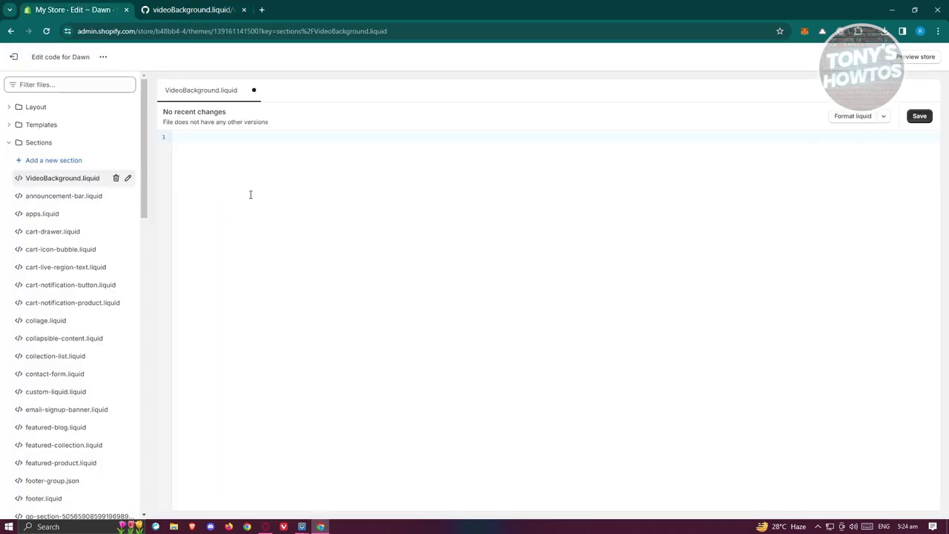
{"action": "key", "text": "ctrl+v"}
- Scroll through the pasted code and compare it against the GitHub source
{"action": "scroll", "coordinate": [569, 292], "scroll_direction": "up", "scroll_amount": 20}
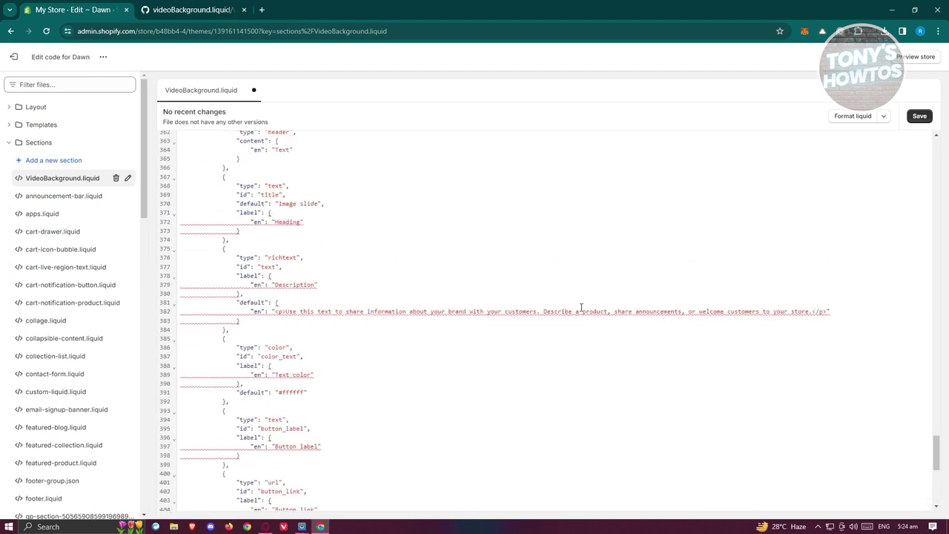
{"action": "scroll", "coordinate": [583, 341], "scroll_direction": "up", "scroll_amount": 12}
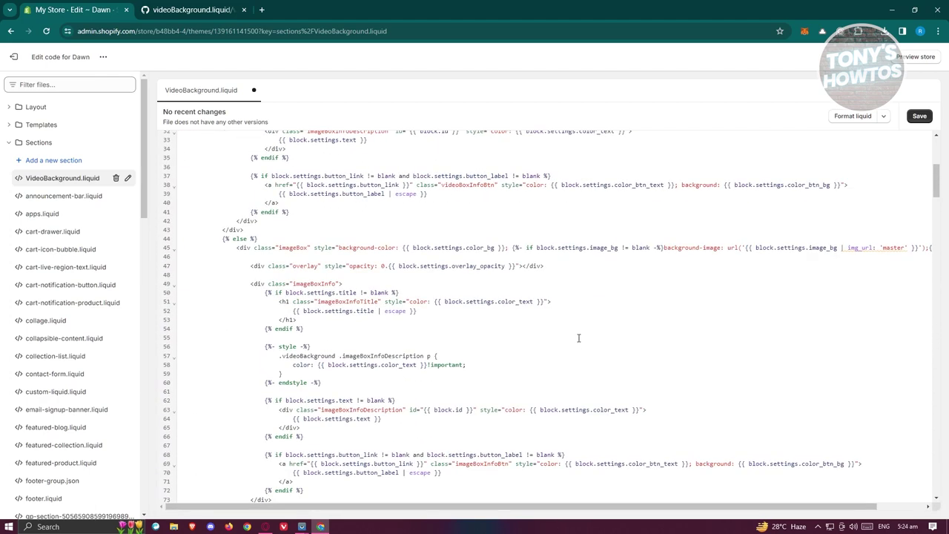
{"action": "left_click", "coordinate": [191, 10]}
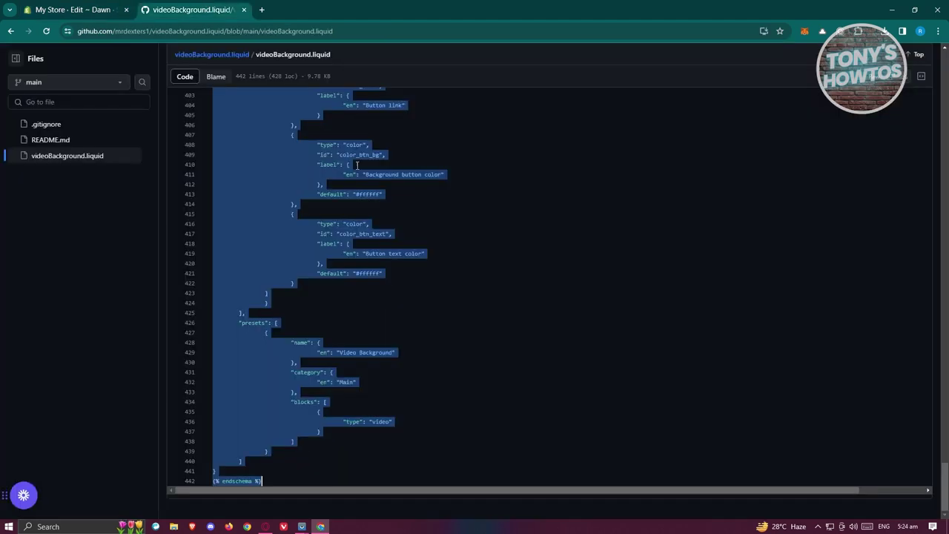
{"action": "left_click_drag", "start_coordinate": [944, 460], "coordinate": [935, 45]}
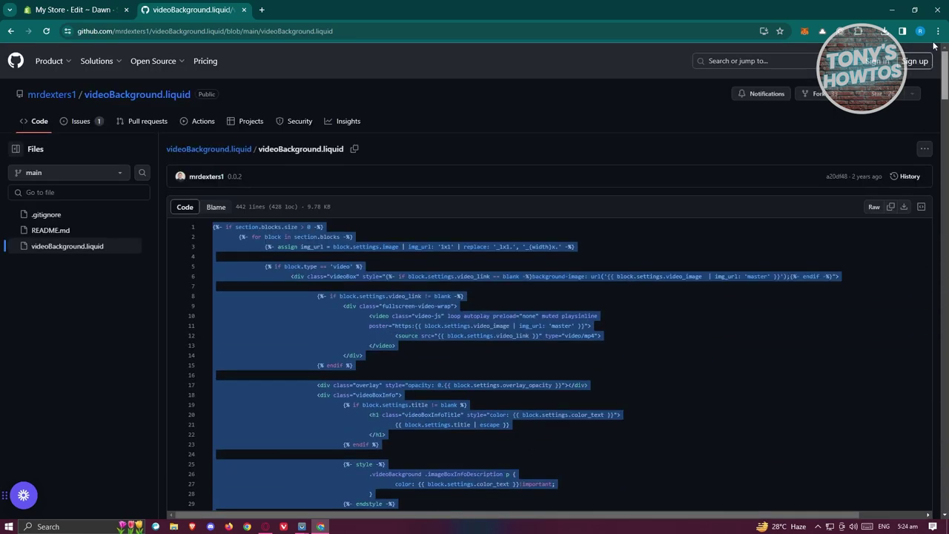
{"action": "left_click", "coordinate": [74, 7]}
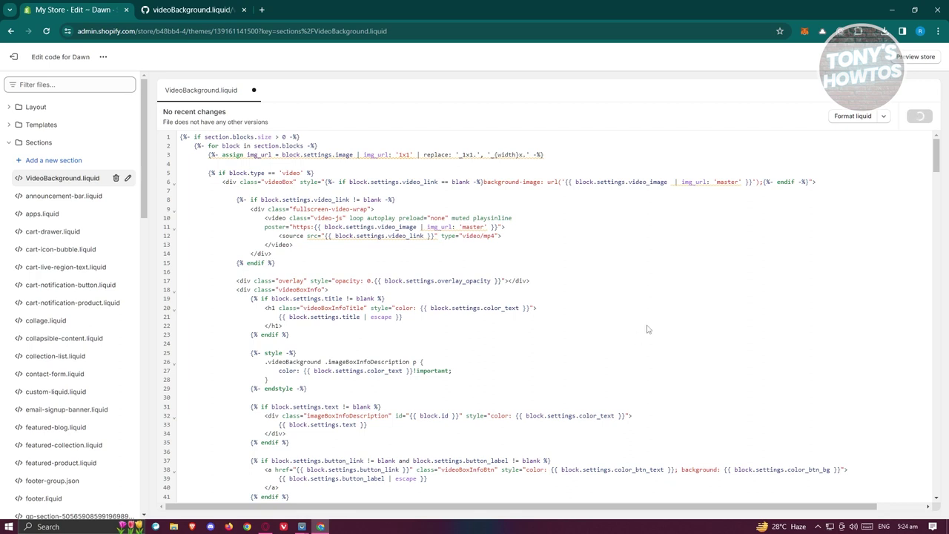
- Open the Dawn customizer and add the Video Background section to the home page
{"action": "left_click", "coordinate": [14, 57]}
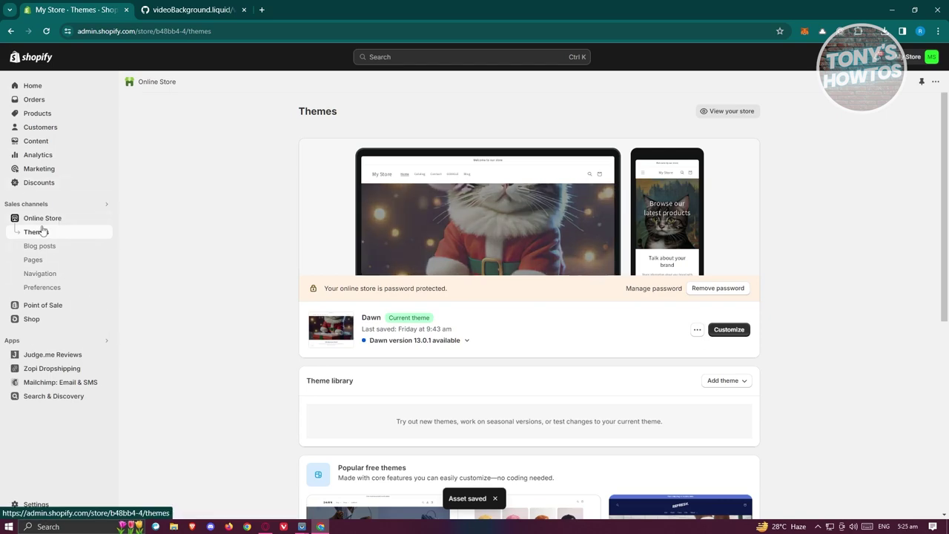
{"action": "left_click", "coordinate": [725, 333]}
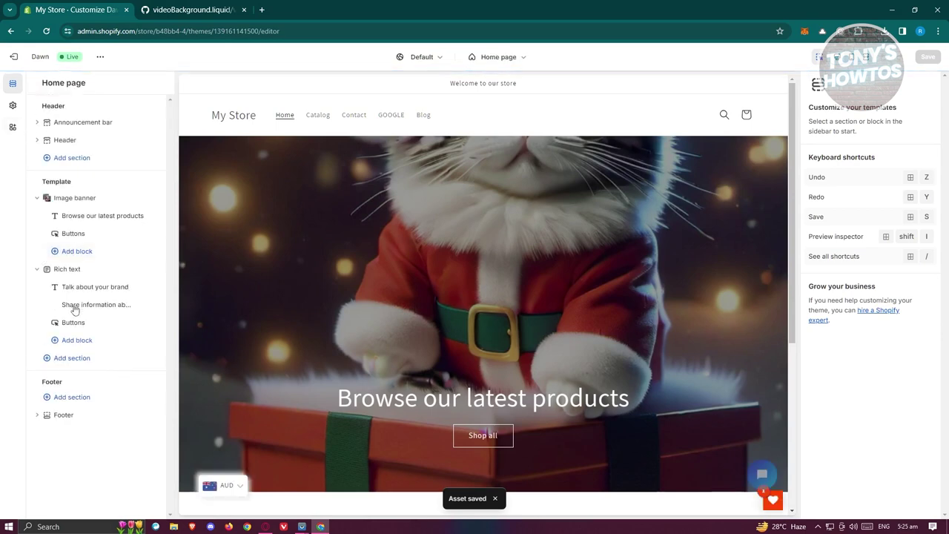
{"action": "left_click", "coordinate": [72, 358]}
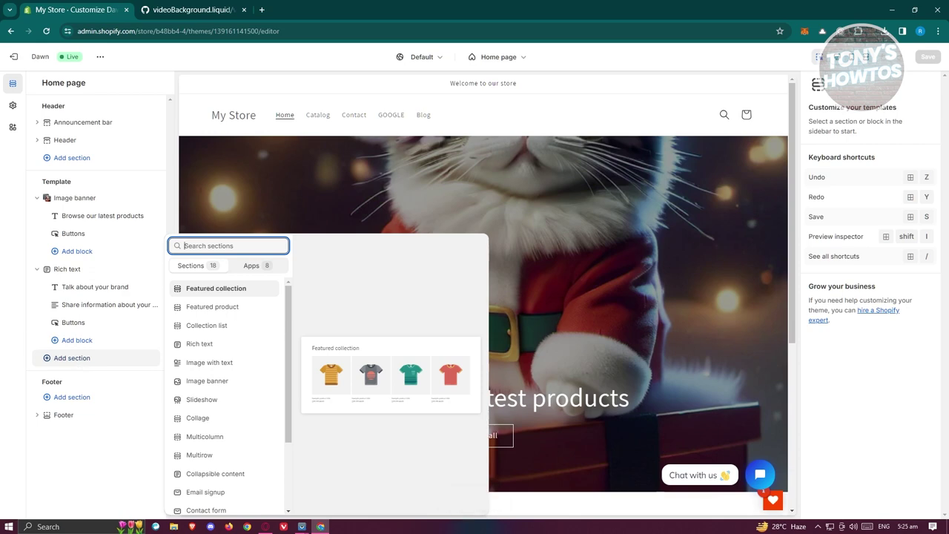
{"action": "type", "text": "video"}
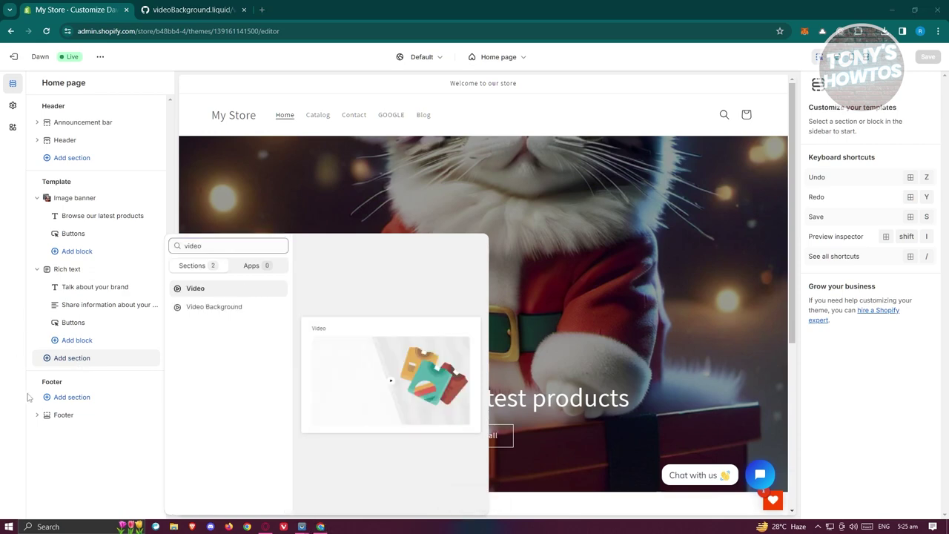
{"action": "left_click", "coordinate": [211, 308]}
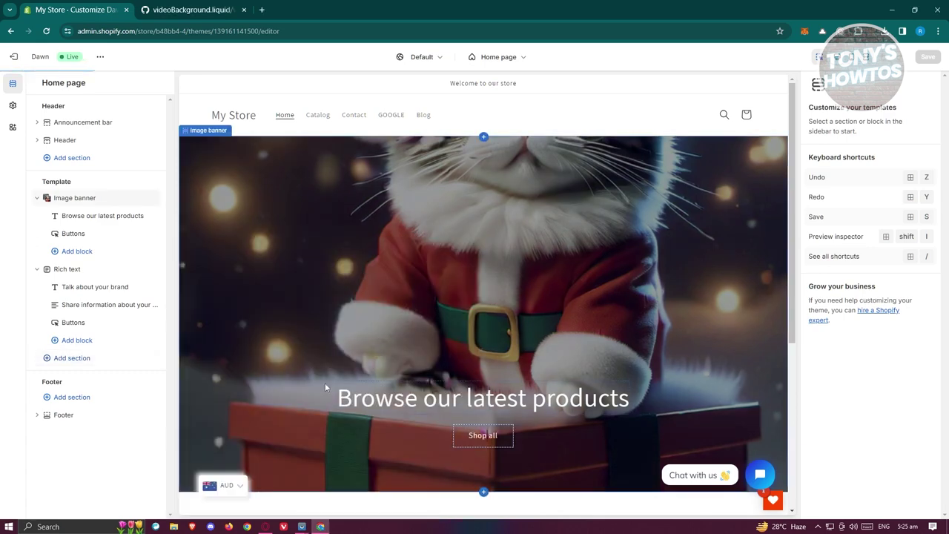
- Move Video Background above Image banner and select its Video slide block
{"action": "scroll", "coordinate": [403, 358], "scroll_direction": "up", "scroll_amount": 5}
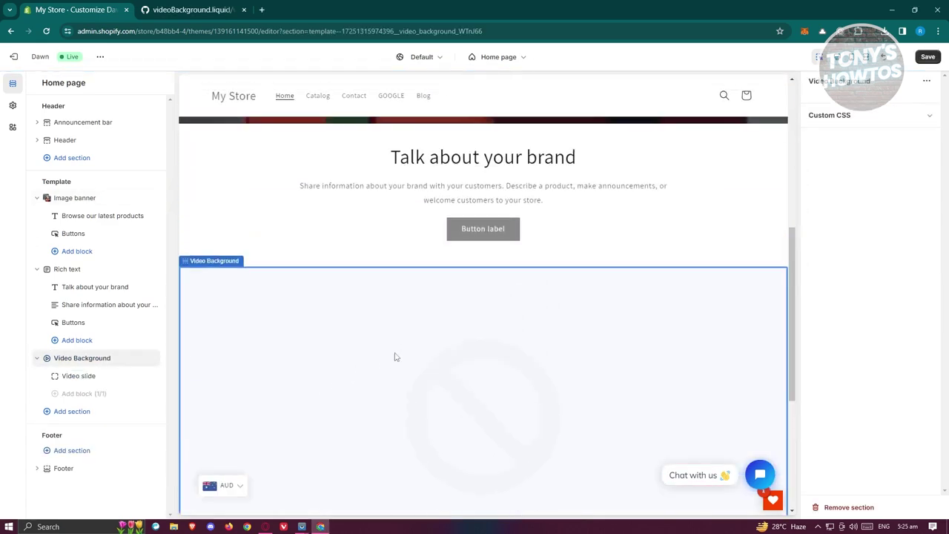
{"action": "left_click_drag", "start_coordinate": [78, 365], "coordinate": [87, 200]}
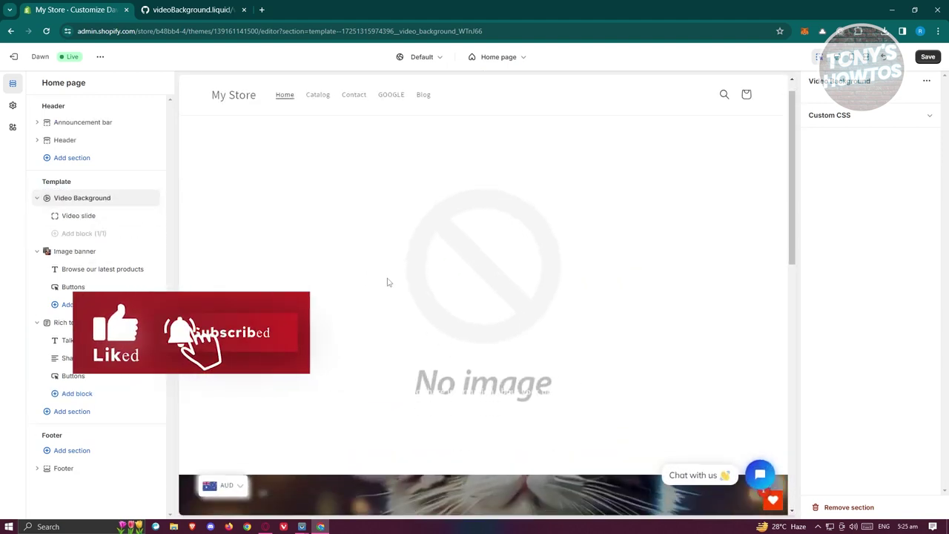
{"action": "left_click", "coordinate": [82, 219]}
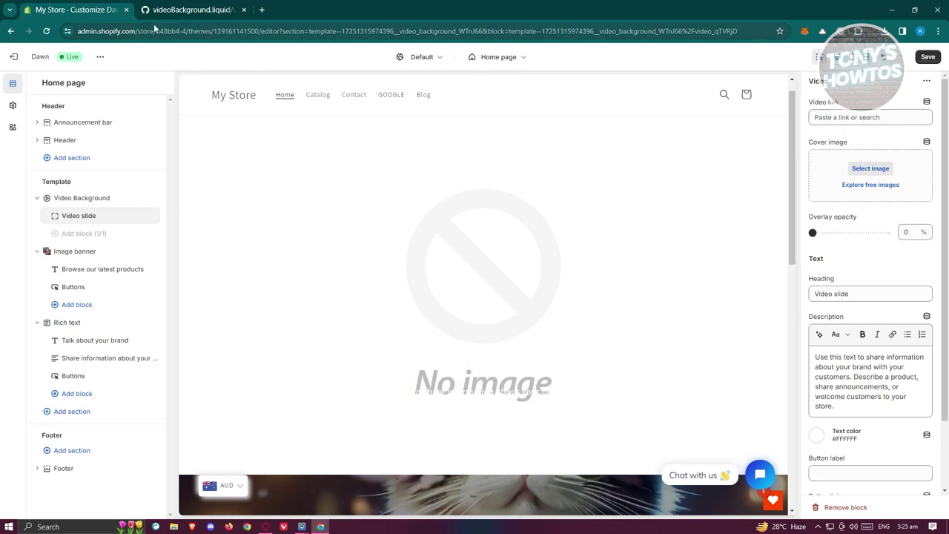
- Save the theme and copy the link of the 4440942-hd_1920_1080_25fps MP4 in Files
{"action": "left_click", "coordinate": [928, 57]}
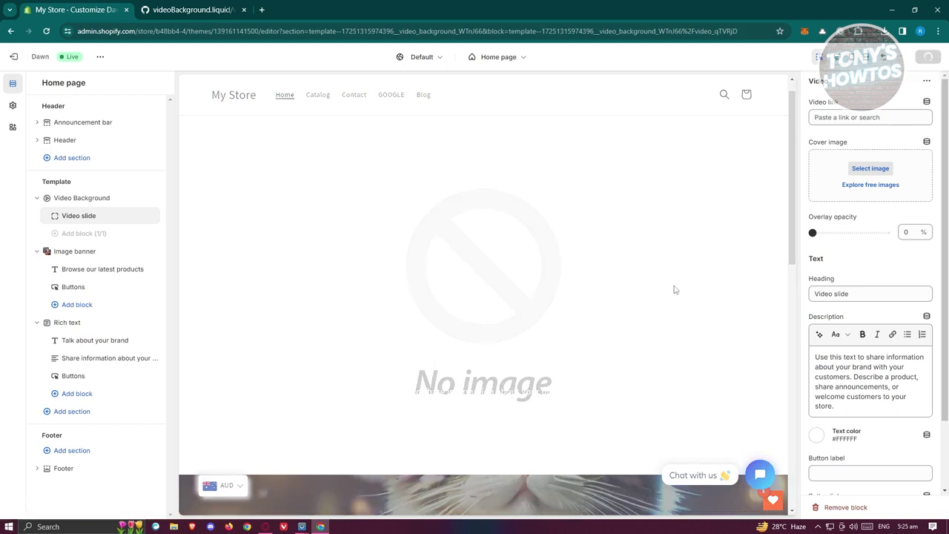
{"action": "left_click", "coordinate": [14, 56]}
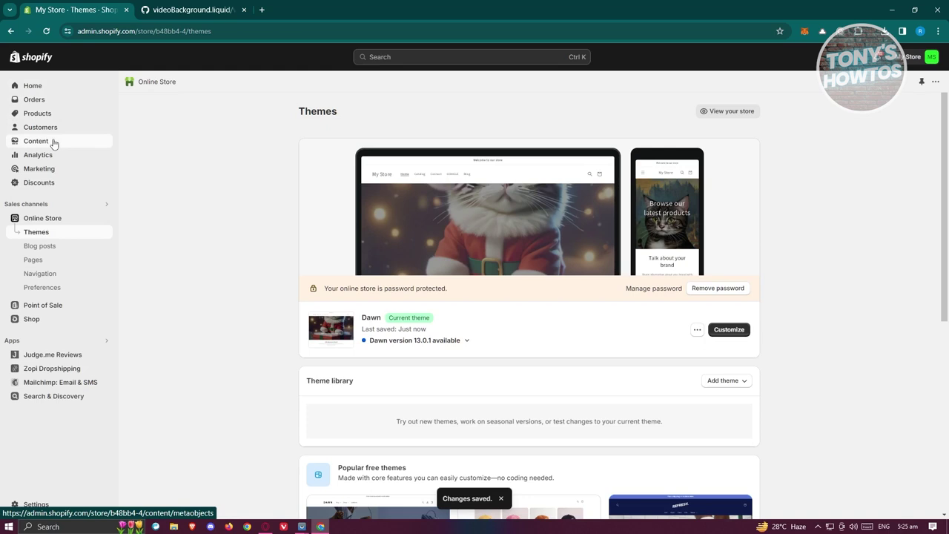
{"action": "left_click", "coordinate": [52, 141]}
{"action": "left_click", "coordinate": [43, 169]}
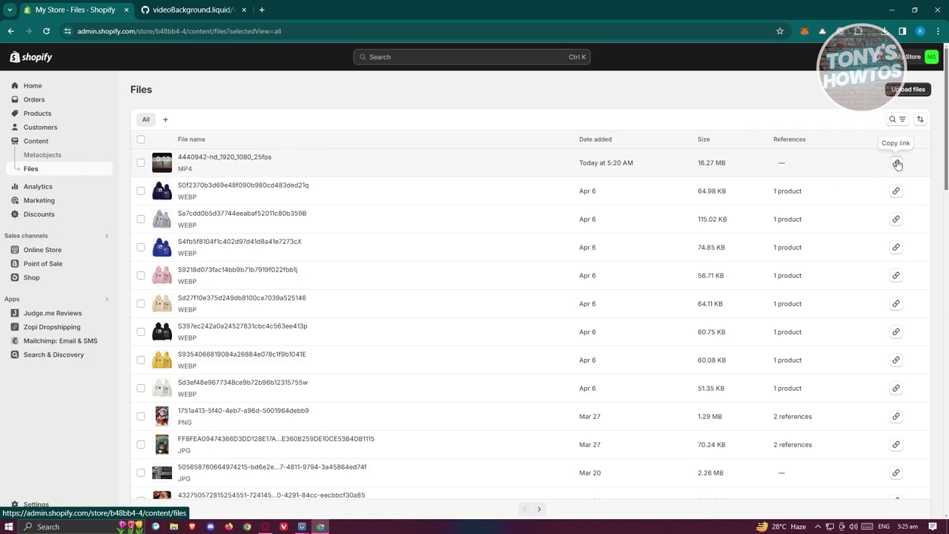
{"action": "left_click", "coordinate": [898, 164]}
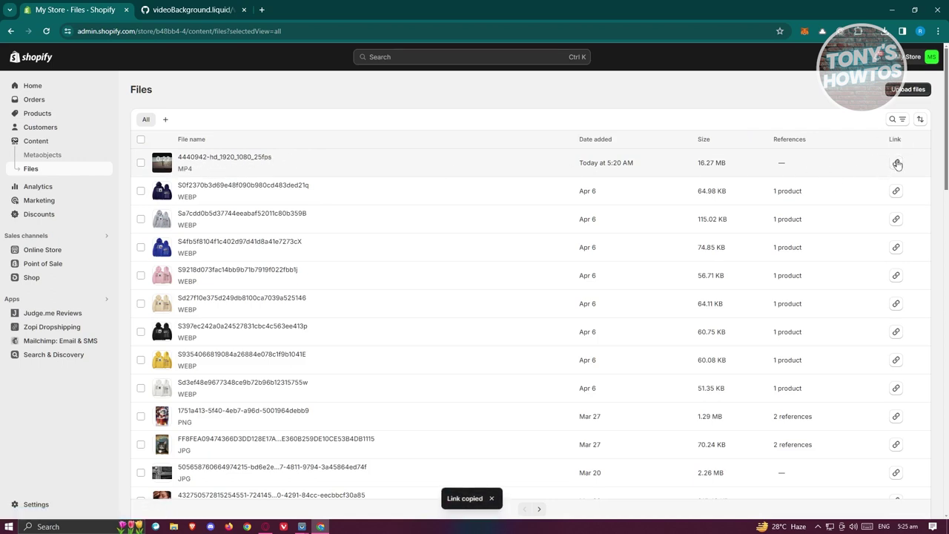
- Dismiss the upload window, glance at the GitHub code, and return to Online Store themes
{"action": "left_click", "coordinate": [906, 89]}
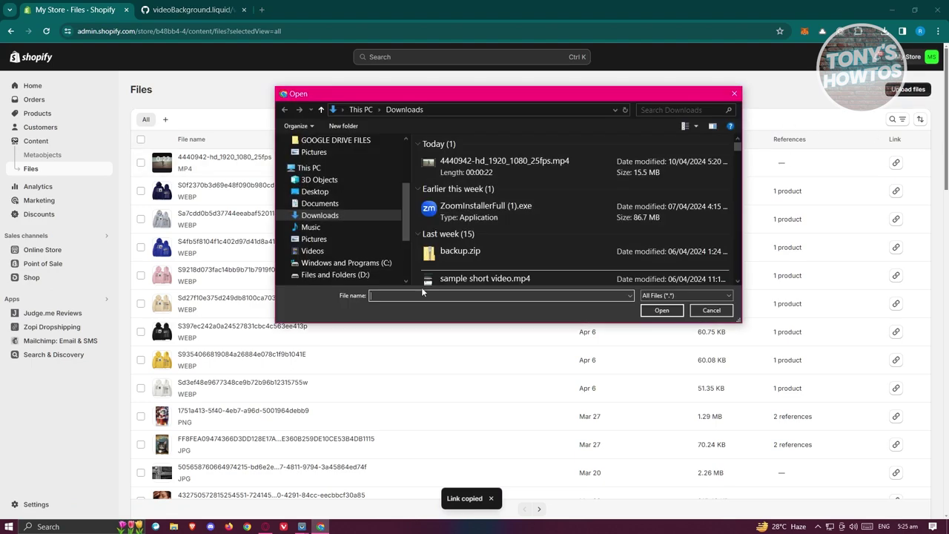
{"action": "left_click", "coordinate": [735, 93]}
{"action": "left_click", "coordinate": [186, 10]}
{"action": "left_click", "coordinate": [70, 7]}
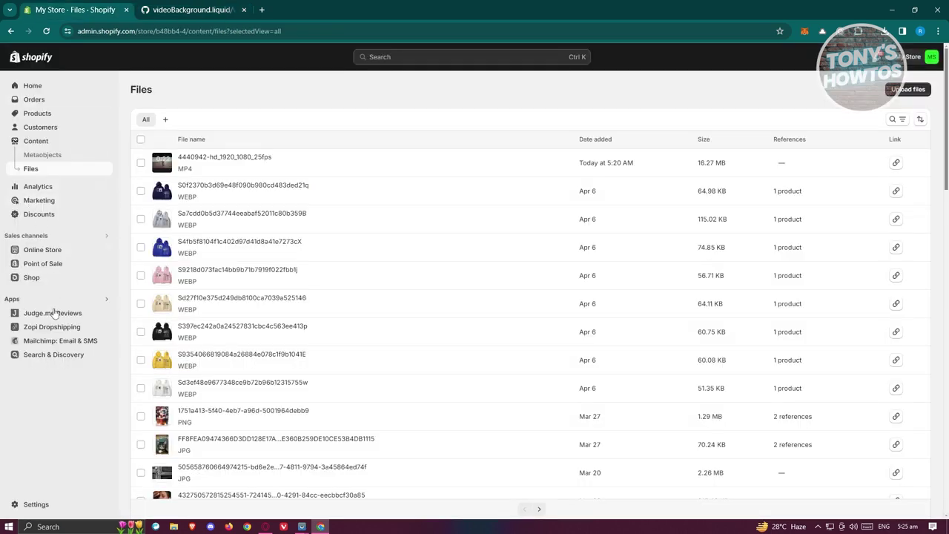
{"action": "left_click", "coordinate": [59, 250]}
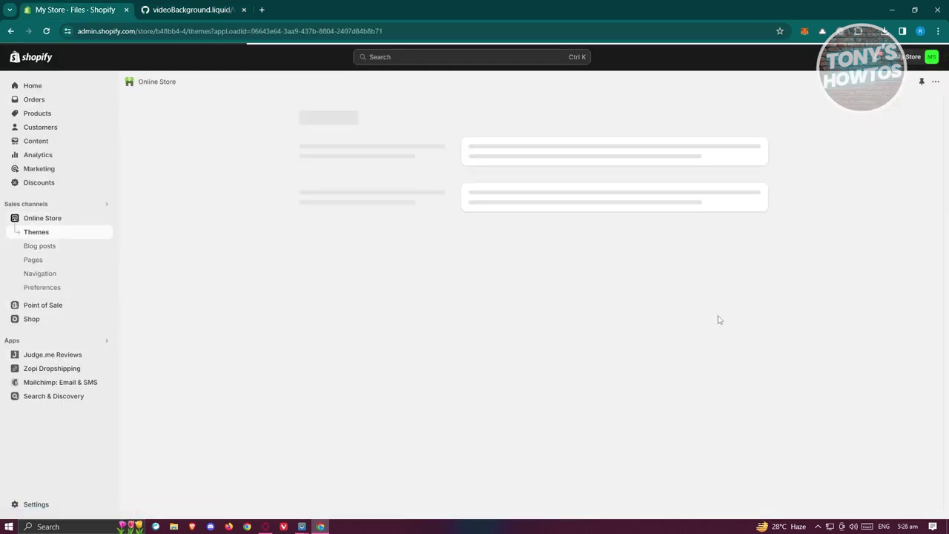
- Paste the copied cdn.shopify.com MP4 link into the Video slide's Video link field
{"action": "left_click", "coordinate": [728, 329]}
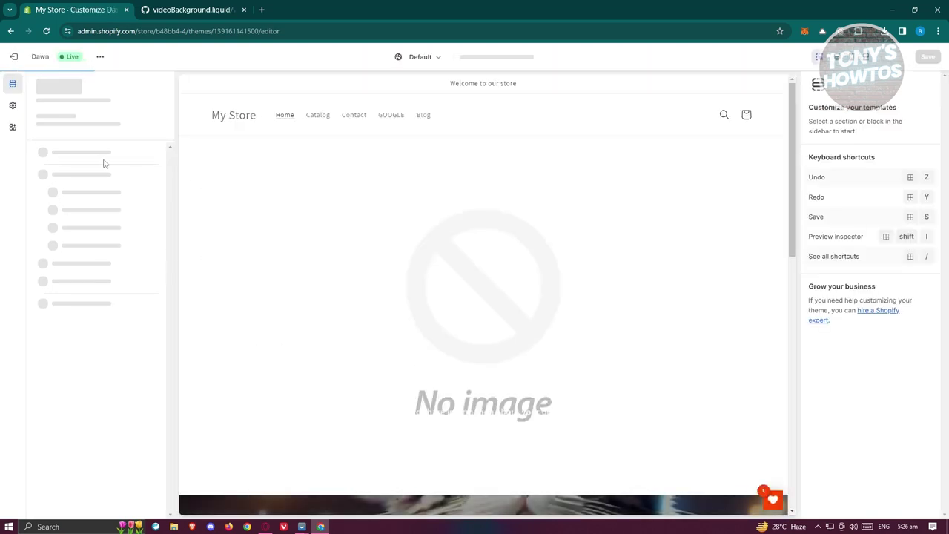
{"action": "left_click", "coordinate": [79, 215]}
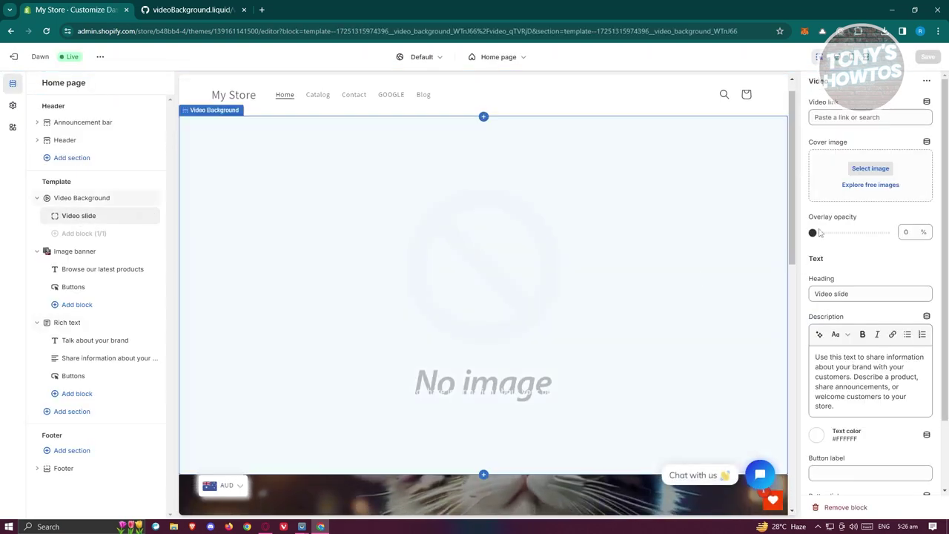
{"action": "left_click", "coordinate": [871, 117]}
{"action": "key", "text": "ctrl+v"}
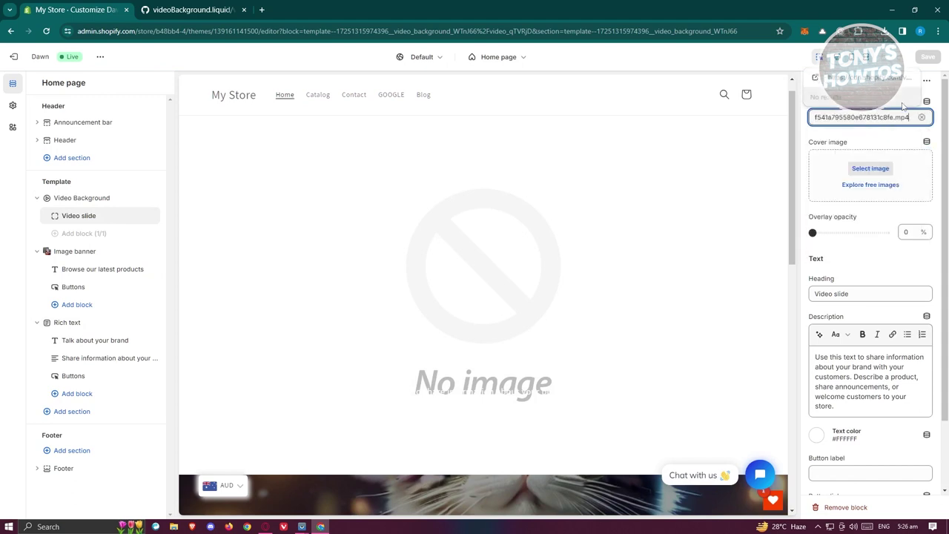
{"action": "left_click", "coordinate": [890, 87]}
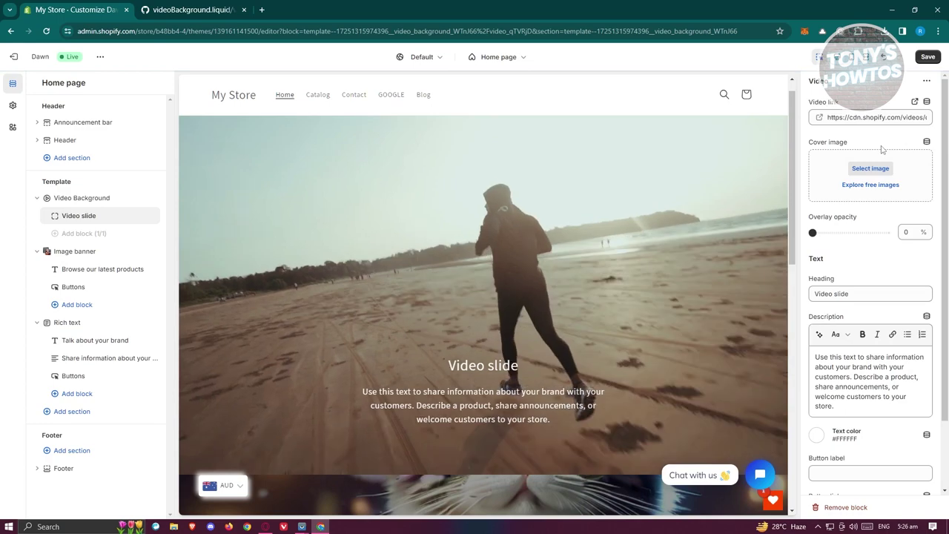
- Adjust the Video slide's text fields, button label and darkening overlay
{"action": "scroll", "coordinate": [864, 262], "scroll_direction": "down", "scroll_amount": 1}
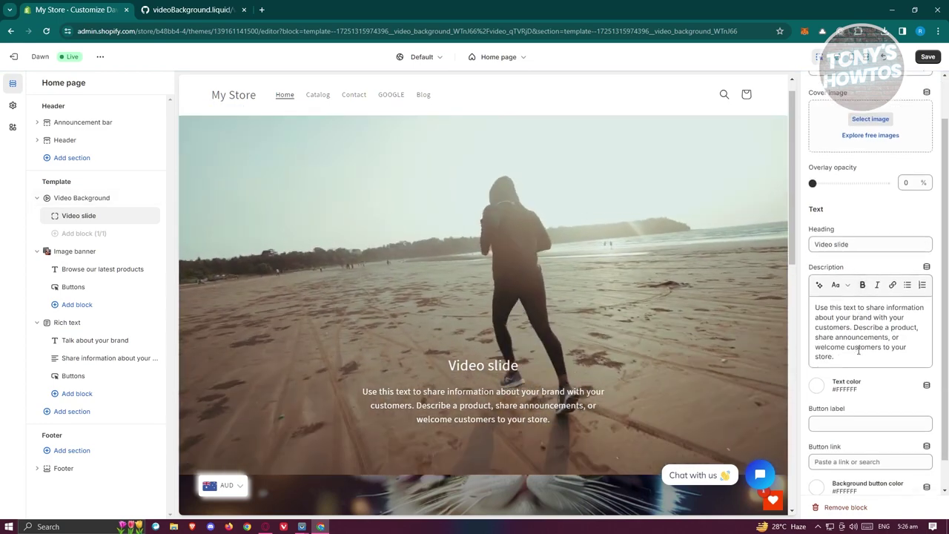
{"action": "triple_click", "coordinate": [864, 244]}
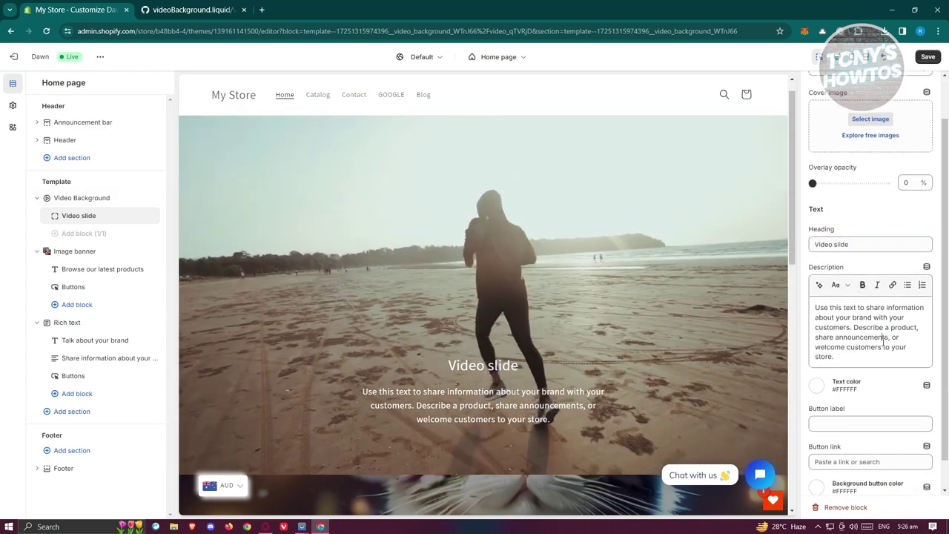
{"action": "left_click", "coordinate": [885, 354]}
{"action": "left_click", "coordinate": [868, 392]}
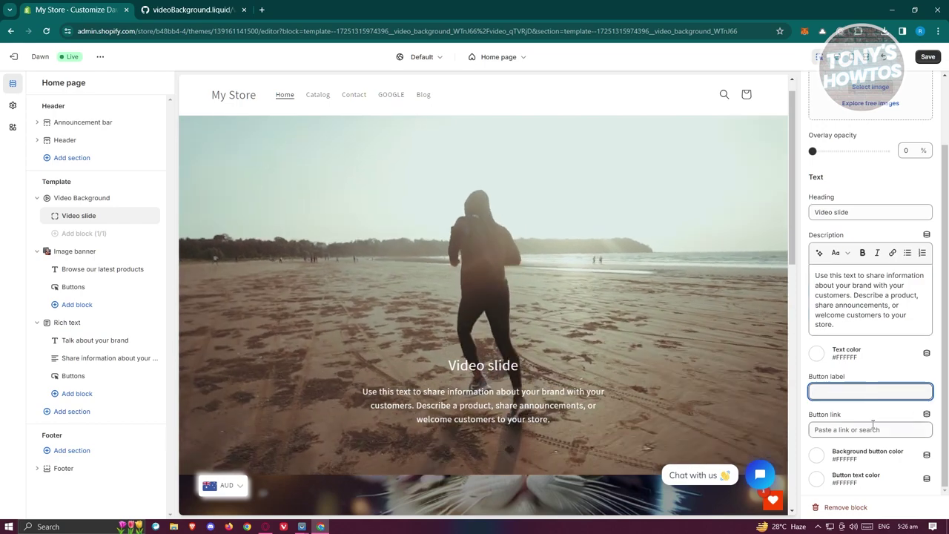
{"action": "scroll", "coordinate": [842, 267], "scroll_direction": "up", "scroll_amount": 2}
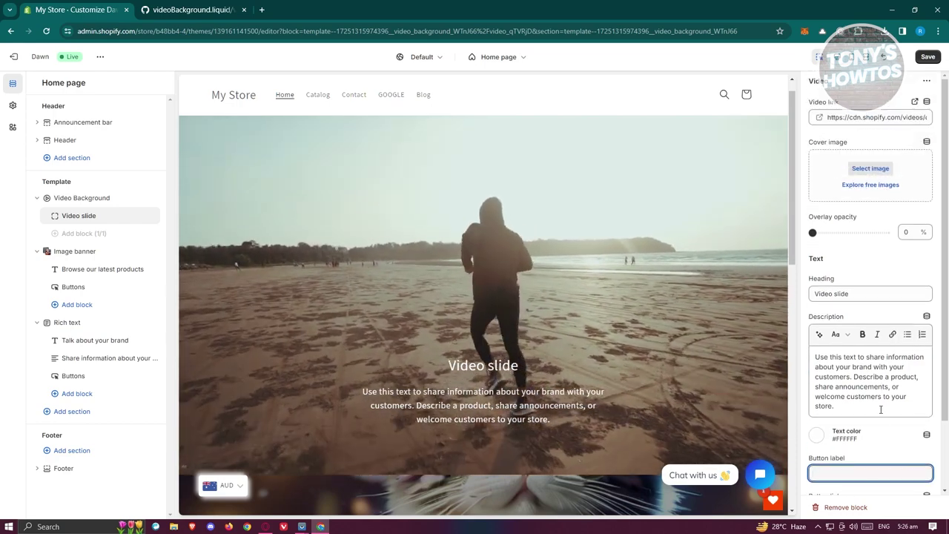
{"action": "mouse_move", "coordinate": [813, 233]}
{"action": "left_mouse_down"}
{"action": "mouse_move", "coordinate": [853, 233]}
{"action": "mouse_move", "coordinate": [812, 233]}
{"action": "left_mouse_up"}
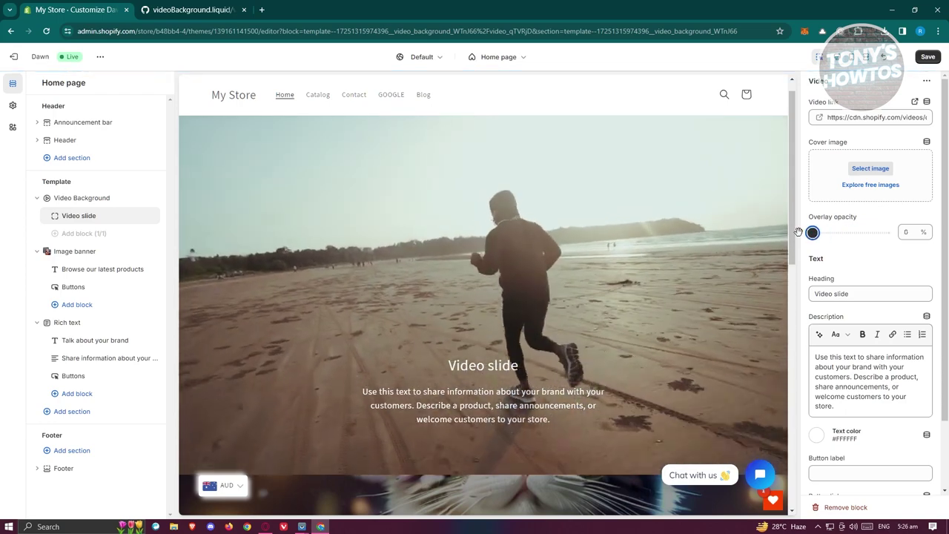
{"action": "scroll", "coordinate": [600, 277], "scroll_direction": "down", "scroll_amount": 3}
{"action": "scroll", "coordinate": [630, 293], "scroll_direction": "up", "scroll_amount": 1}
{"action": "scroll", "coordinate": [652, 319], "scroll_direction": "up", "scroll_amount": 3}
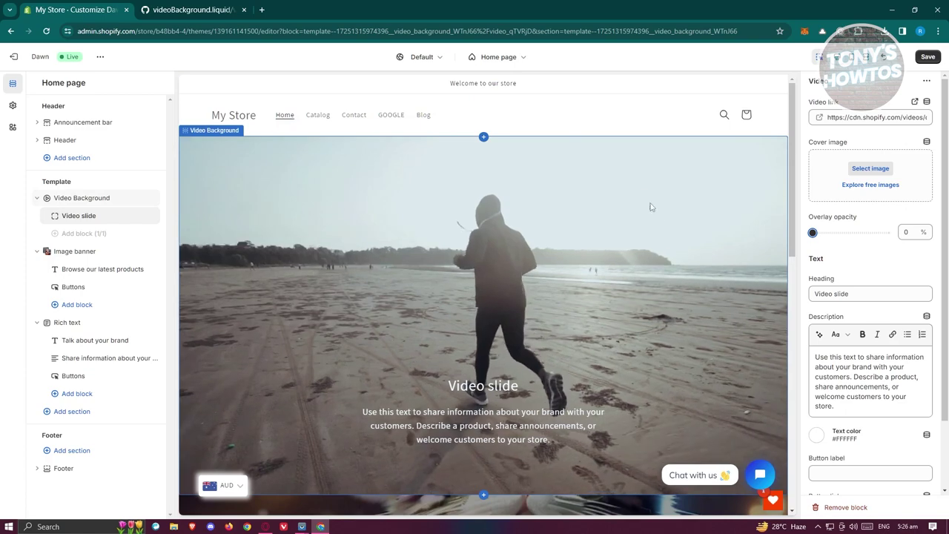
{"action": "scroll", "coordinate": [724, 232], "scroll_direction": "down", "scroll_amount": 1}
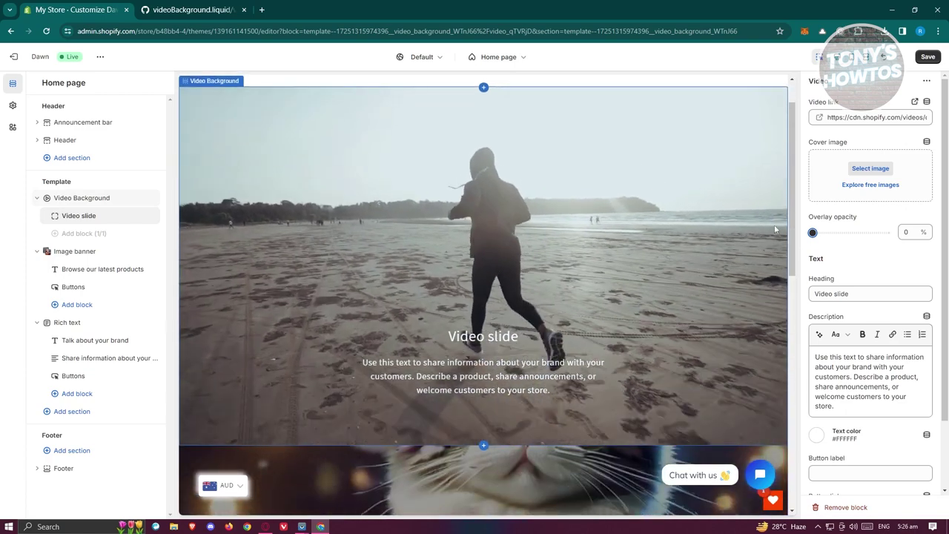